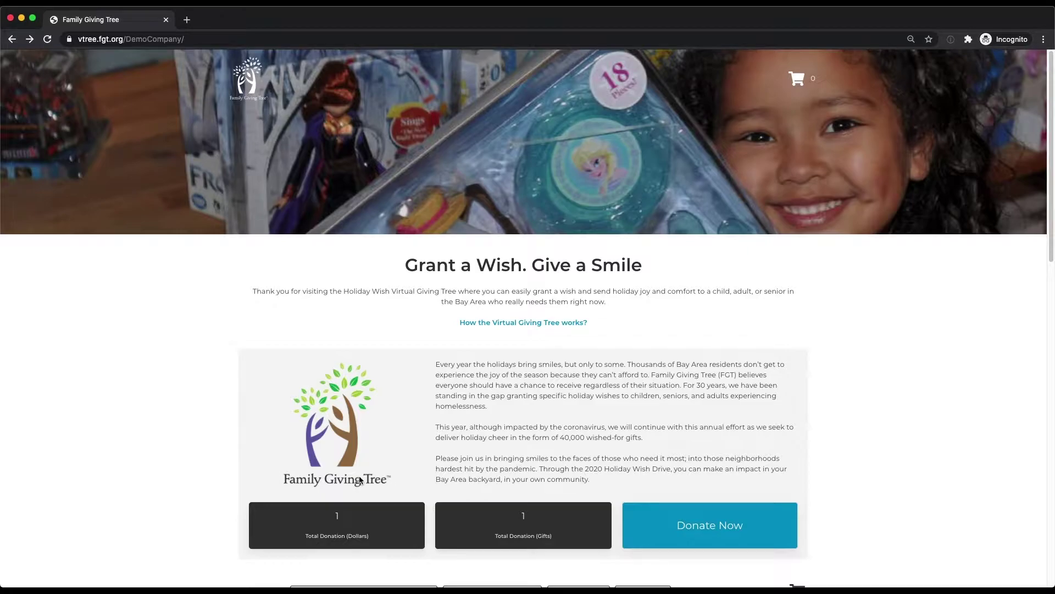
Step: Browse the giving tree's category, age, gender and price filter choices
scroll(915, 533, "down", 1)
scroll(917, 534, "down", 3)
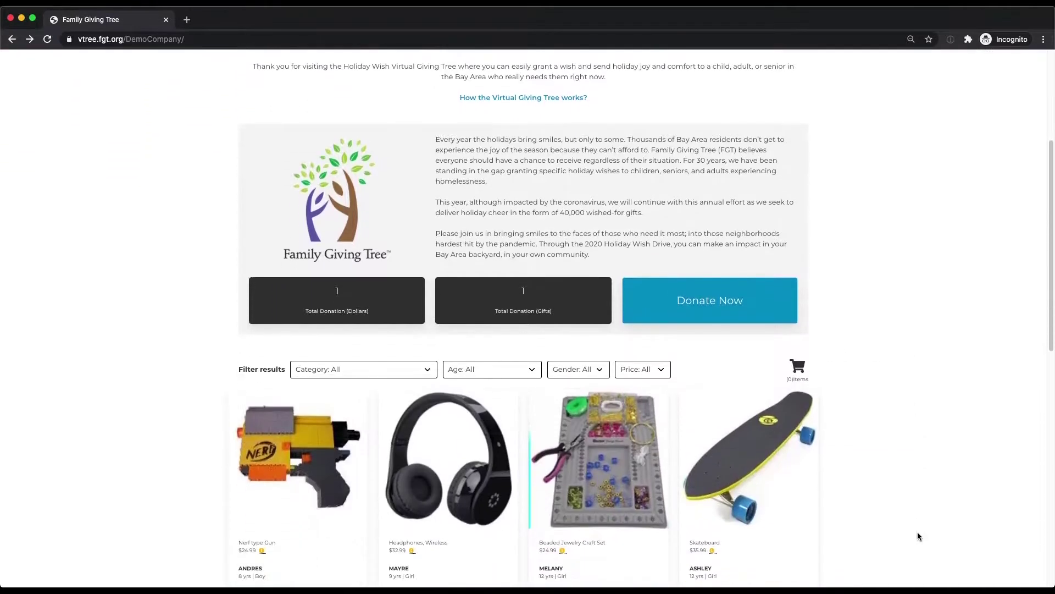
scroll(918, 534, "down", 1)
scroll(918, 533, "down", 1)
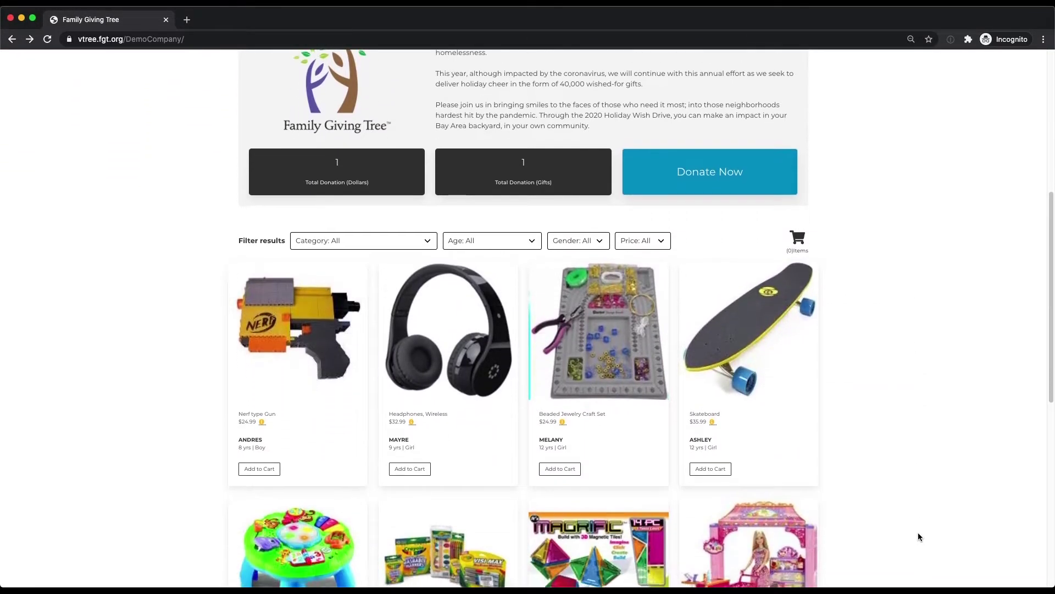
left_click(427, 242)
left_click(536, 244)
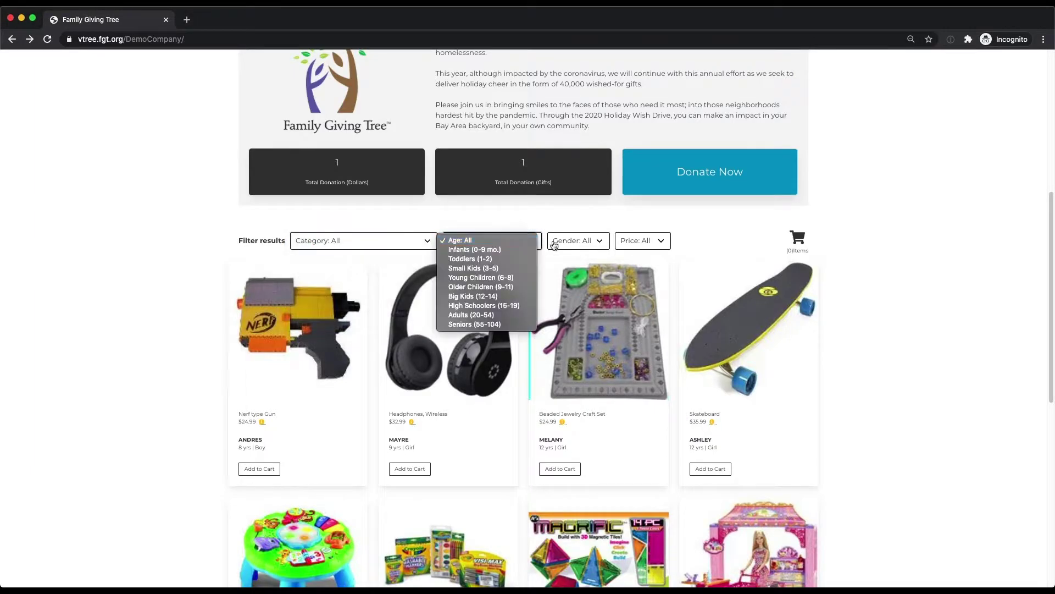
left_click(600, 247)
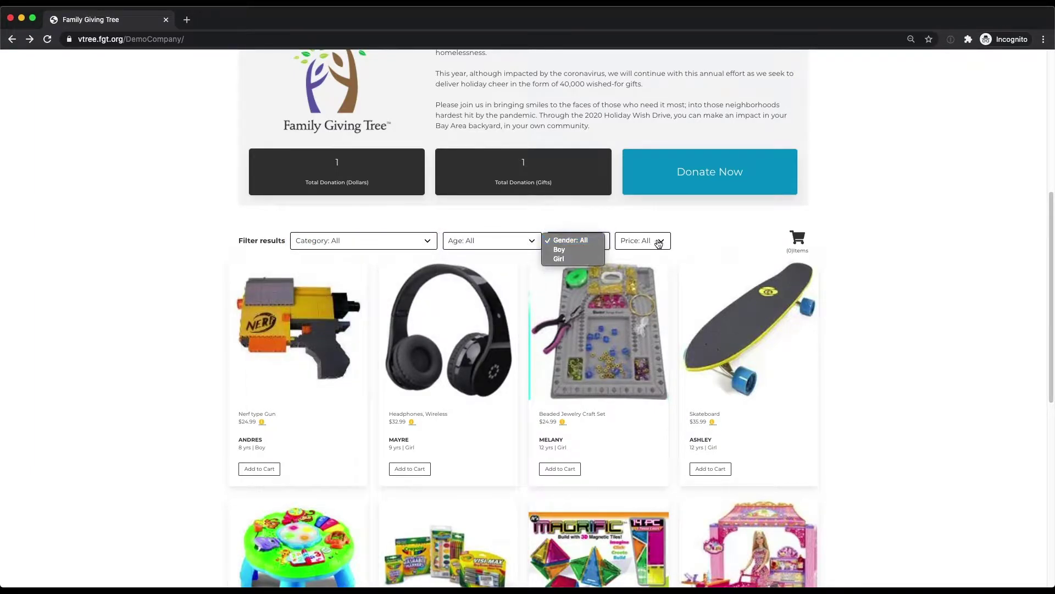
left_click(603, 246)
left_click(661, 242)
left_click(687, 242)
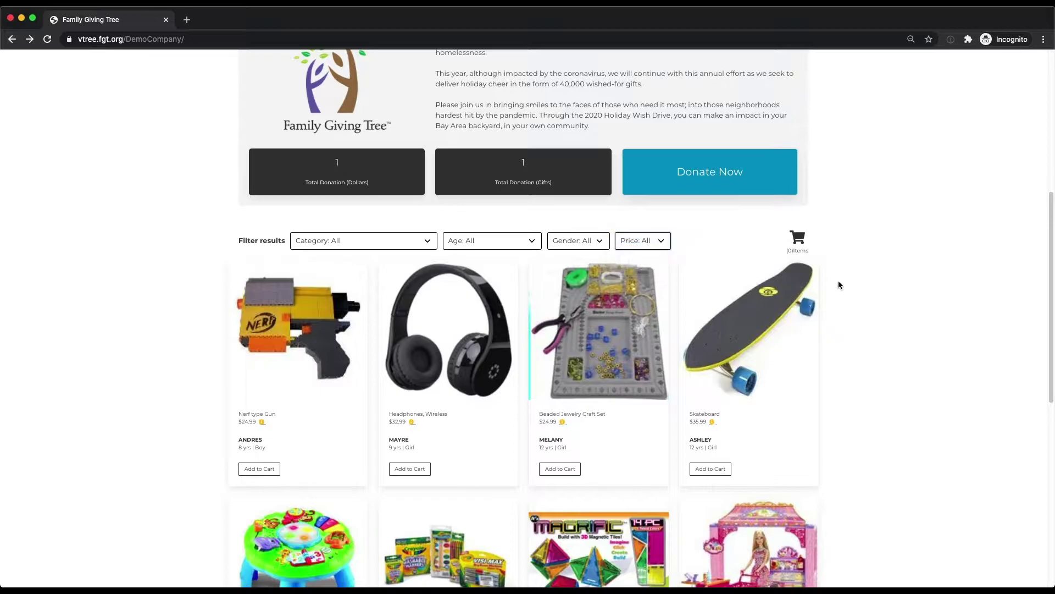
scroll(924, 368, "up", 3)
scroll(923, 371, "up", 2)
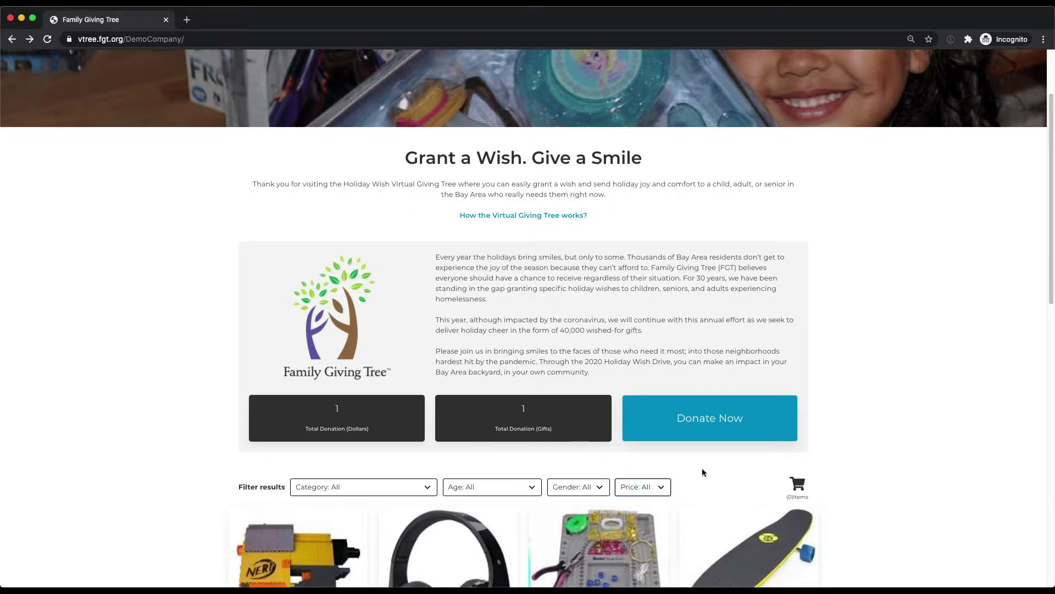
Step: Check the preset donation amounts and how the Virtual Giving Tree works
left_click(741, 420)
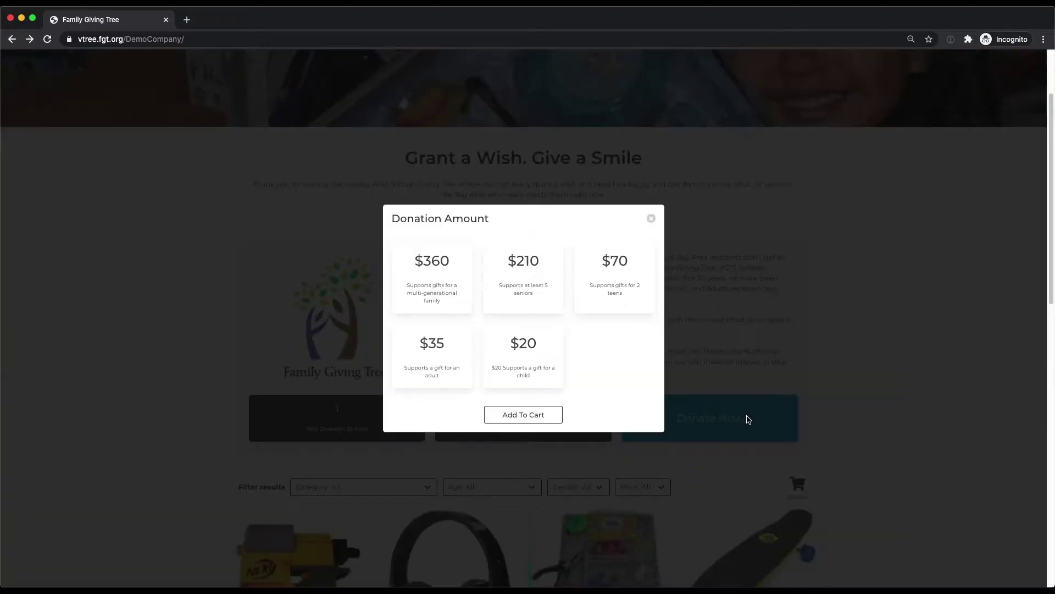
left_click(652, 218)
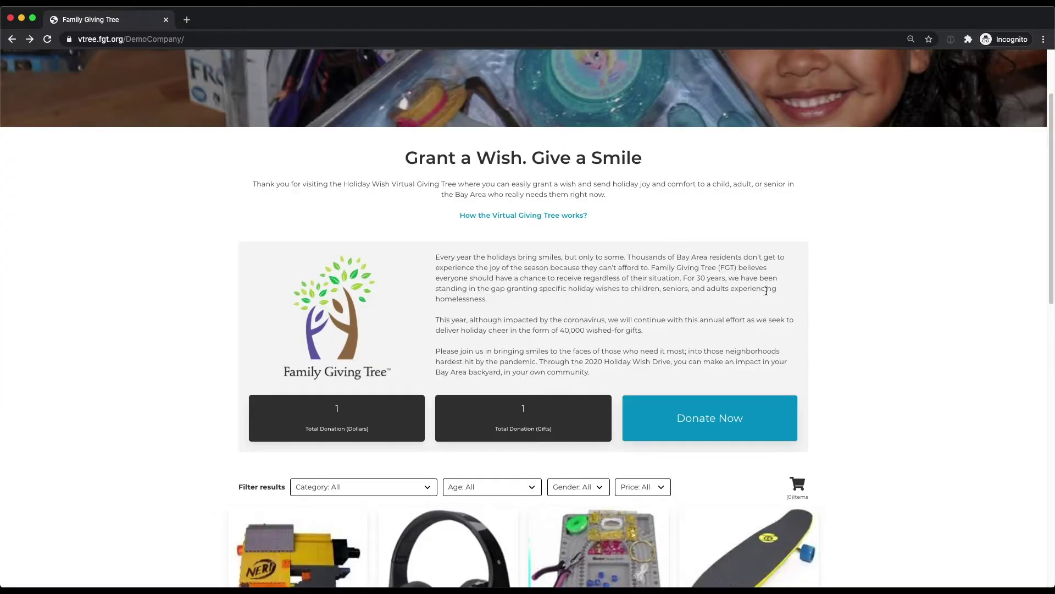
left_click(553, 219)
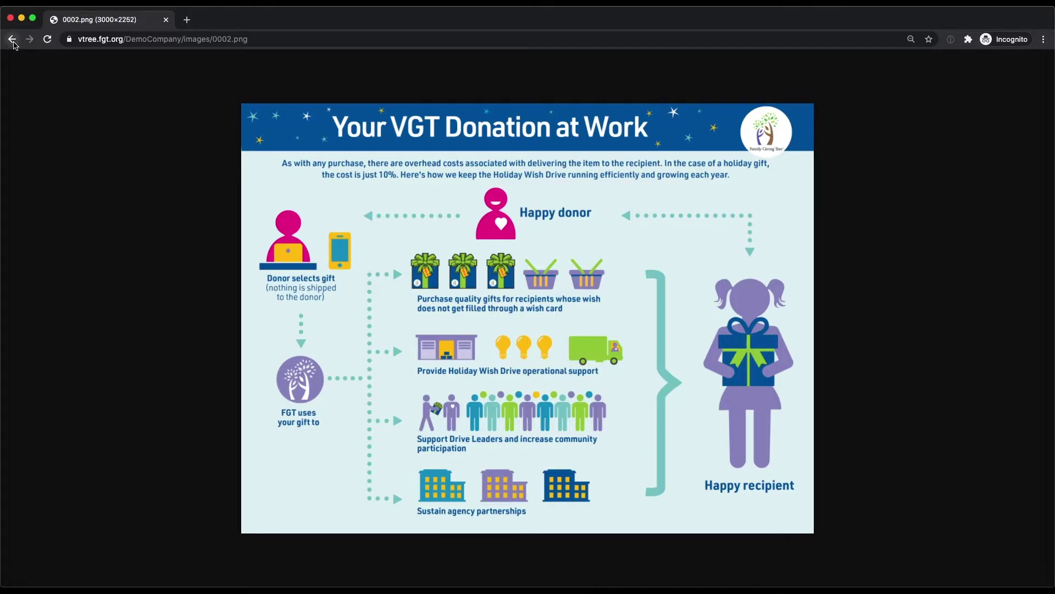
left_click(12, 39)
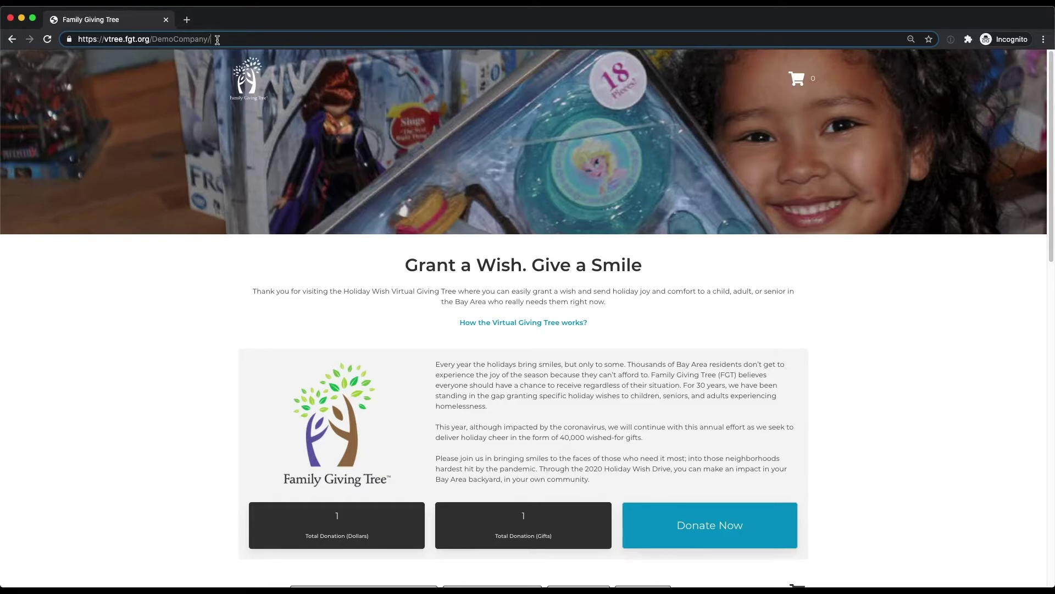
Step: Load the DemoCompany upload page and sign in with the password
type("upload")
key("Return")
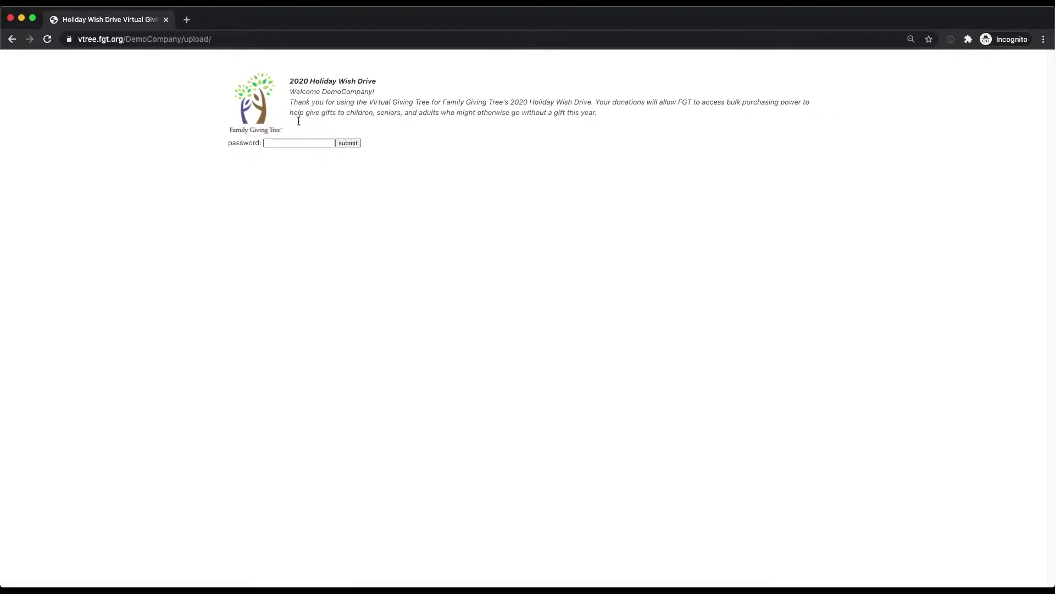
left_click(298, 143)
left_click(354, 143)
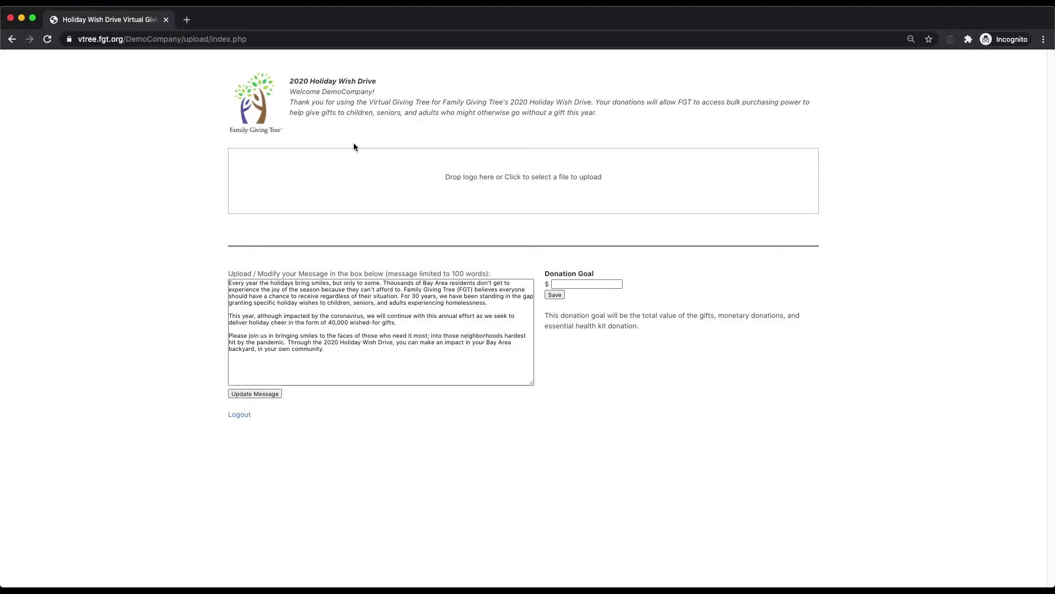
Step: Drag Demo Company.png from the Finder folder into the 'Drop logo here' box
left_click_drag(912, 306, 894, 343)
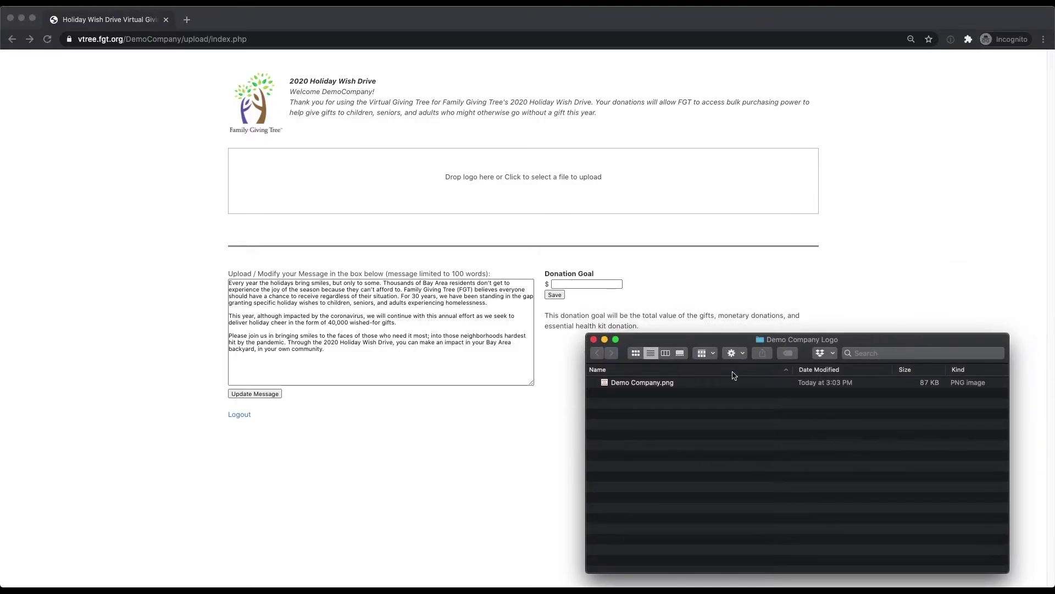
left_click_drag(629, 383, 531, 187)
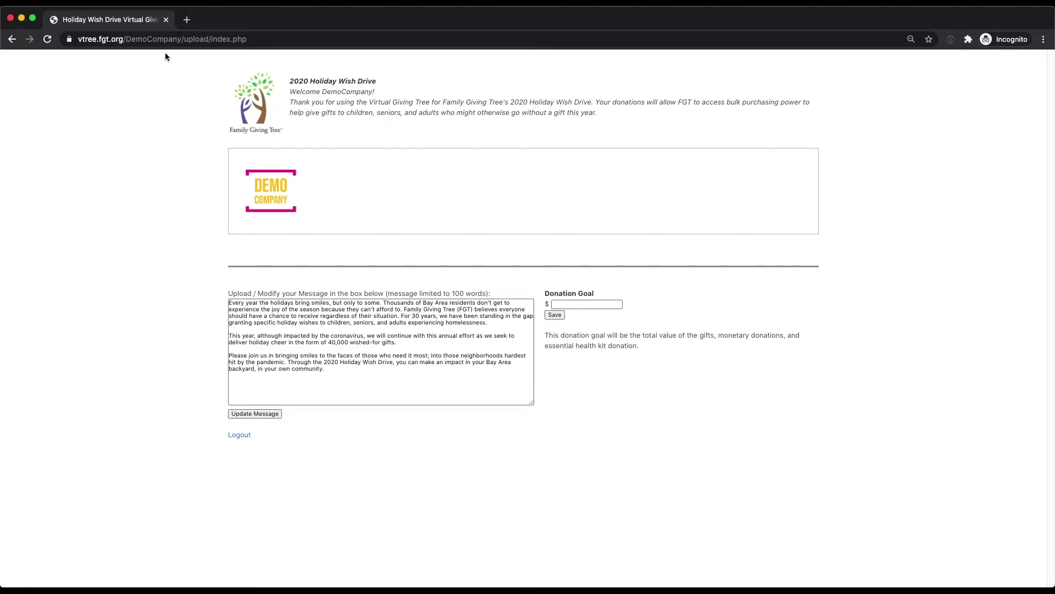
left_click(171, 40)
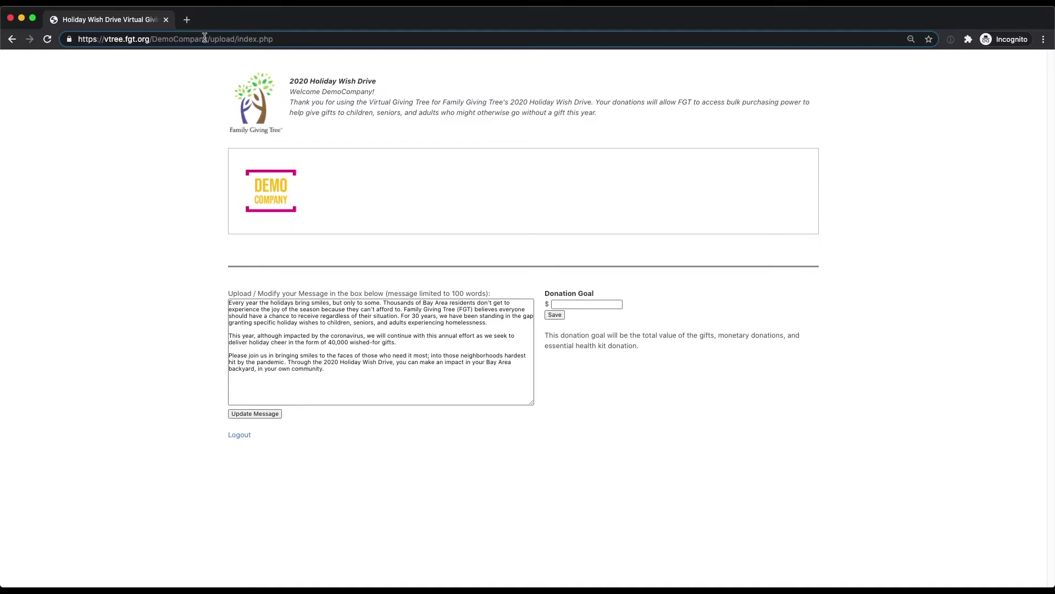
Step: Remove '/upload/index.php' from the address to load the public DemoCompany page
left_click_drag(204, 40, 281, 43)
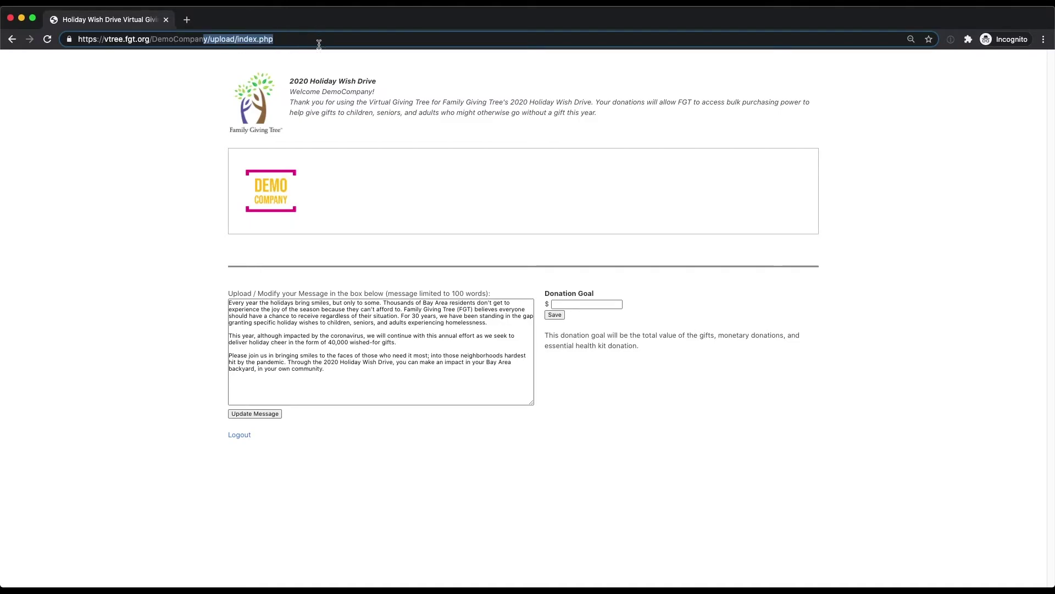
key("BackSpace")
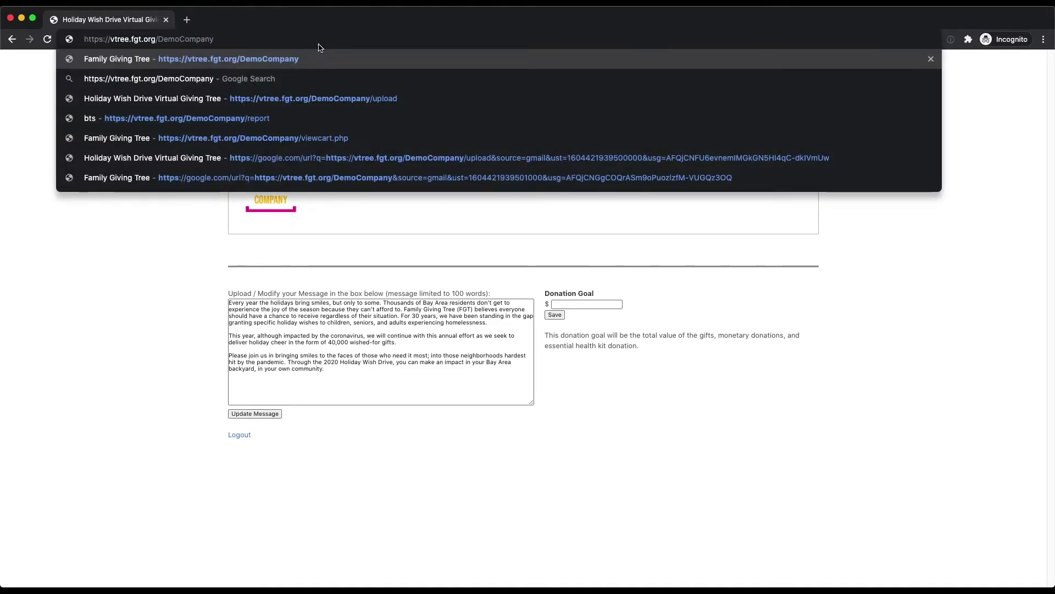
key("Return")
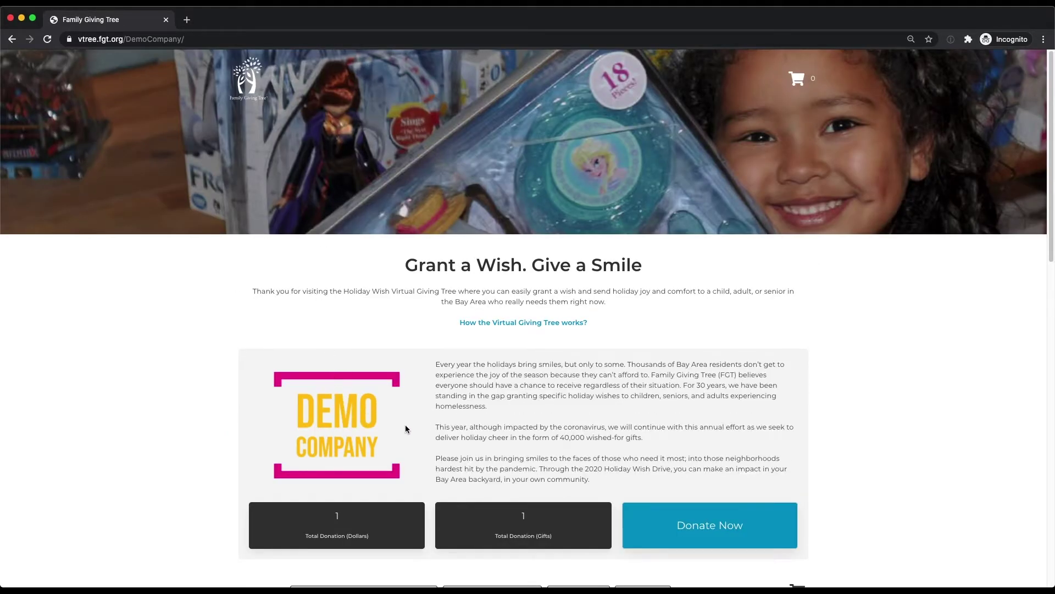
Step: Scroll the public page, then select the Donation Goal field on the upload page
scroll(438, 388, "down", 3)
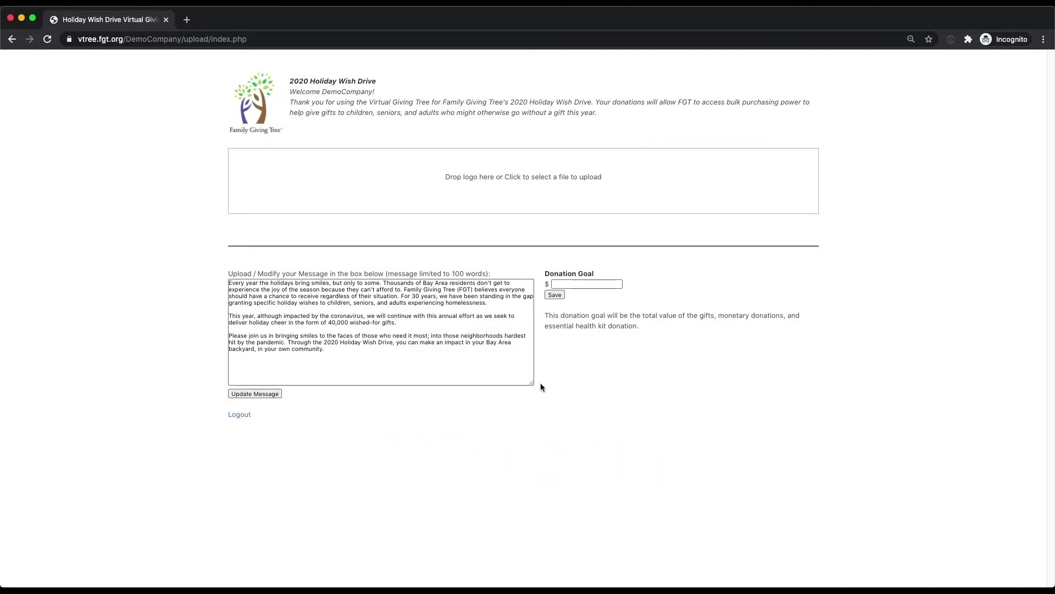
mouse_move(585, 283)
left_click(594, 284)
Step: Enter 1000 as the donation goal and save it
type("1000")
left_click(559, 295)
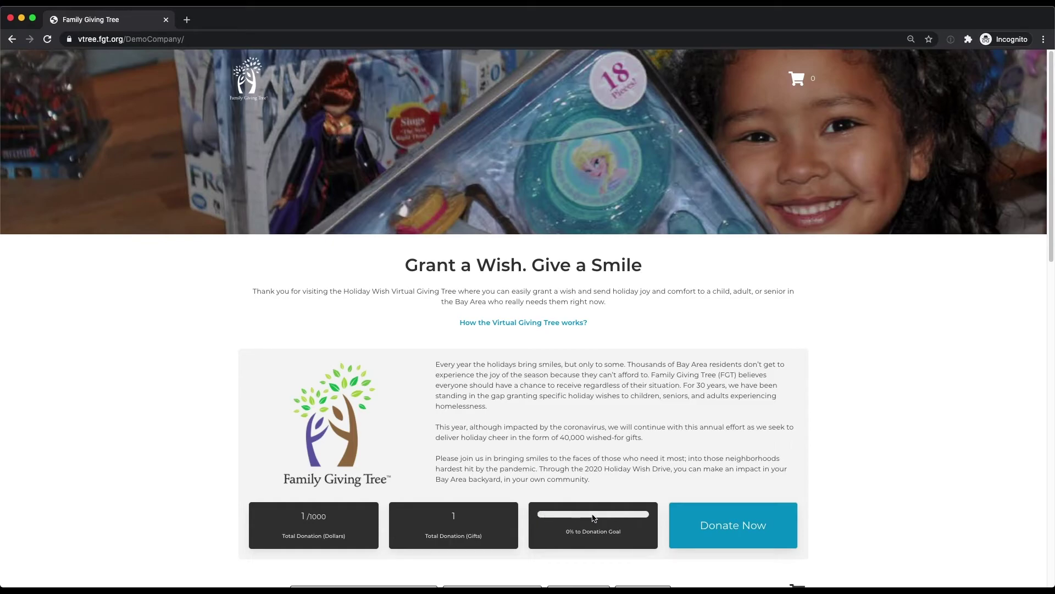
Step: Enter 0 in the Donation Goal field and save it
scroll(645, 517, "down", 3)
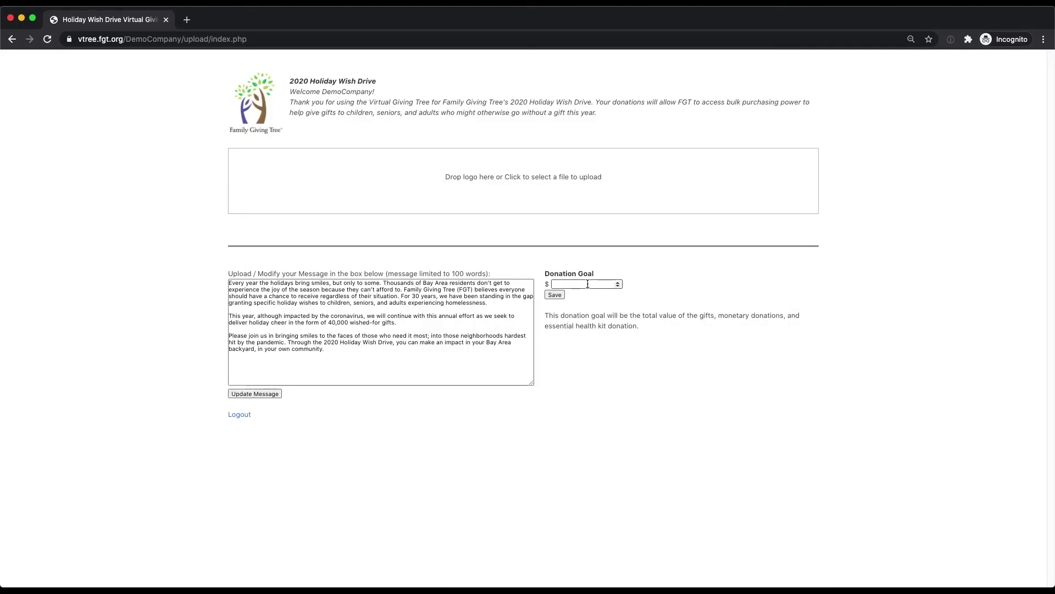
left_click(587, 283)
type("0")
left_click(558, 296)
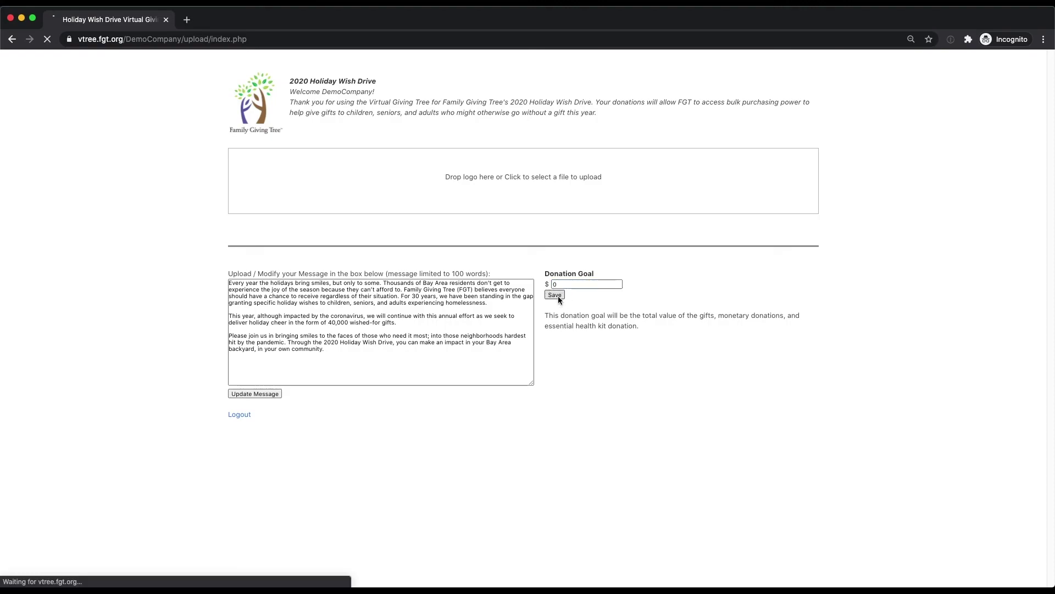